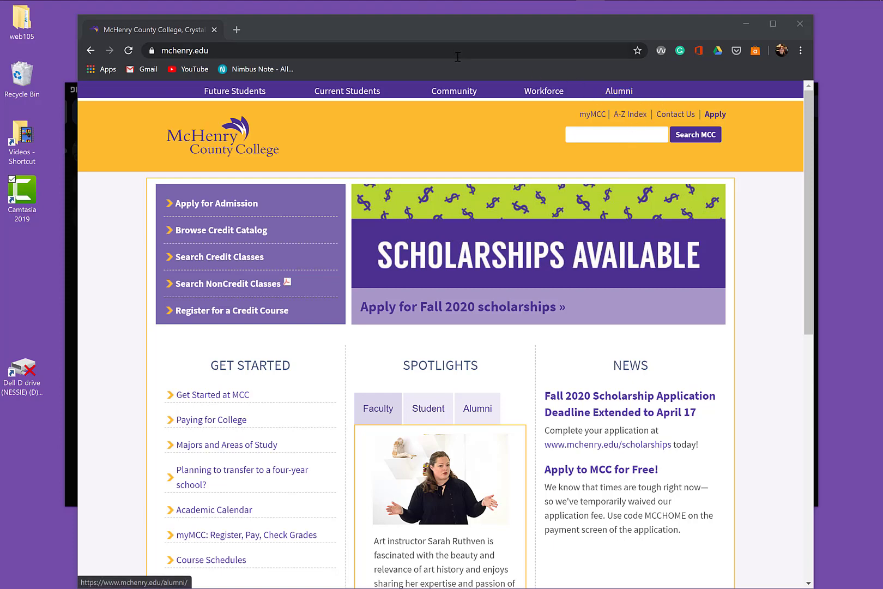
Step: Open the chrome://apps page from the Apps bookmark to list installed Chrome apps
click(92, 73)
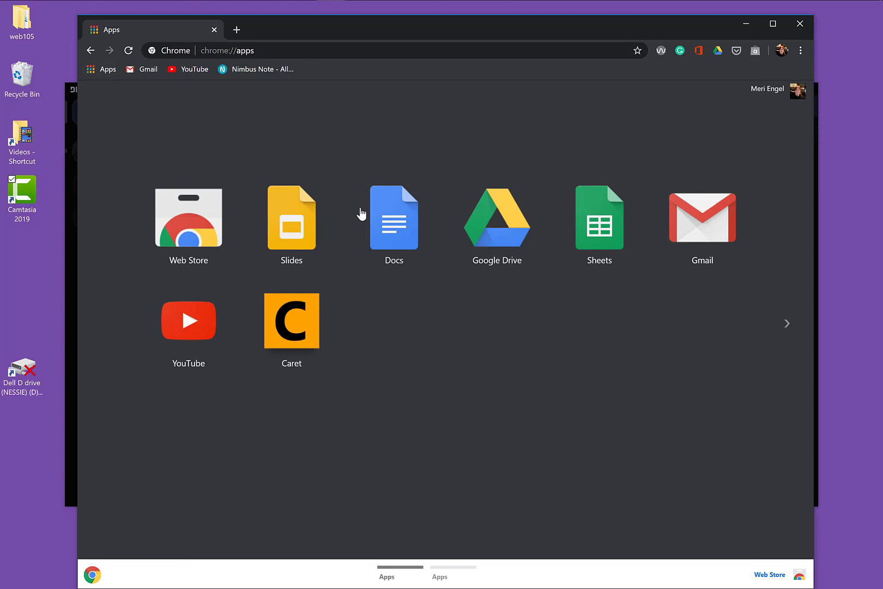
Step: Search the Chrome Web Store for 'nimbus'
click(184, 222)
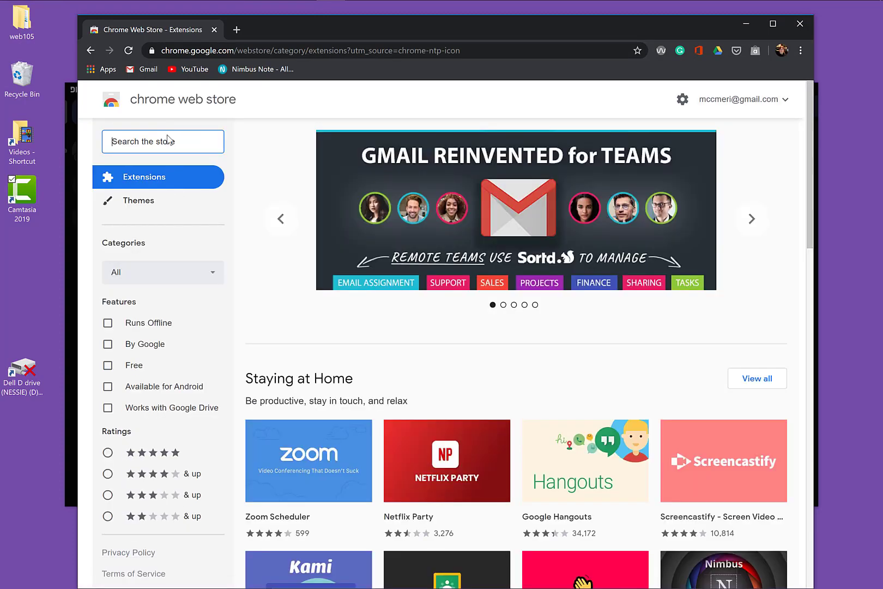
text(nimbus)
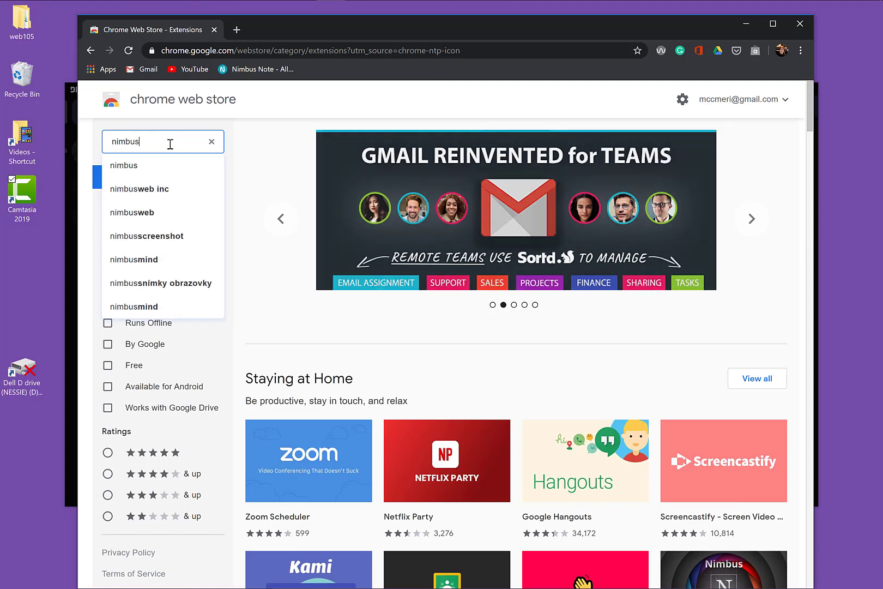
key(Return)
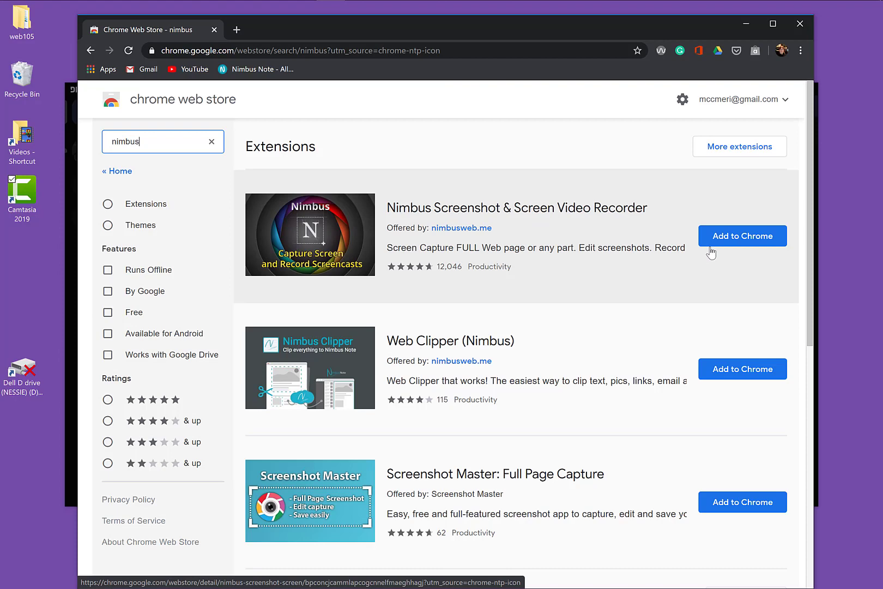
Step: Add Nimbus Screenshot & Screen Video Recorder, Screenshot Master and Web Clipper (Nimbus) to Chrome
click(718, 246)
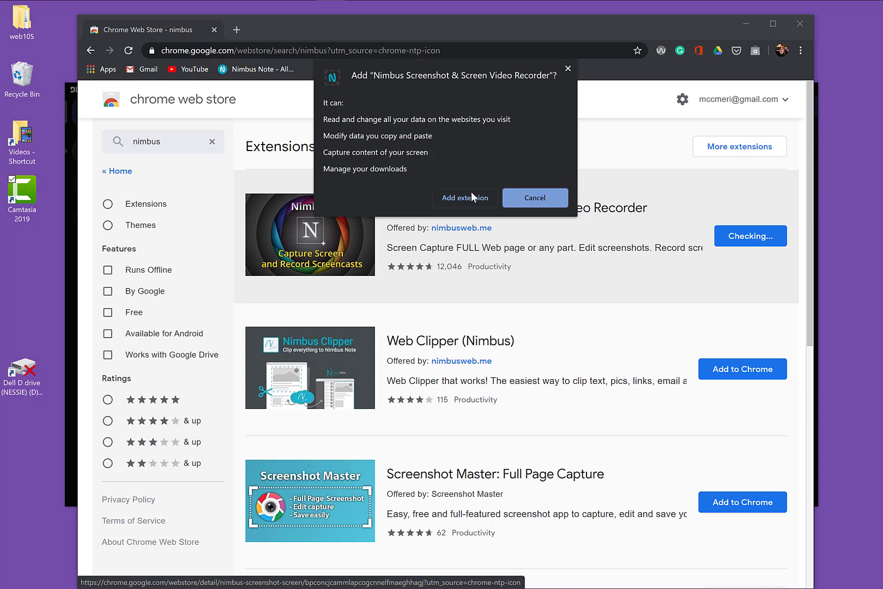
click(472, 198)
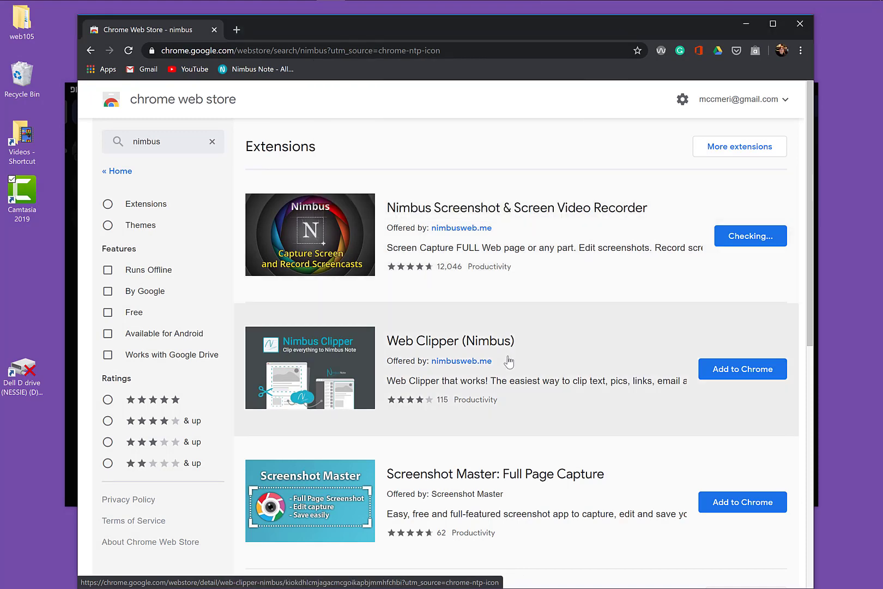
scroll(583, 431, down, 1)
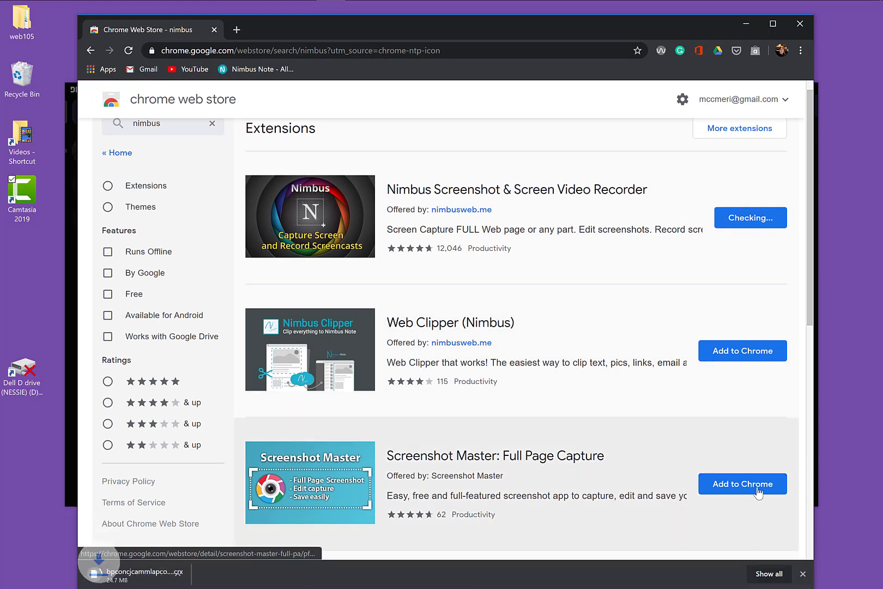
click(758, 491)
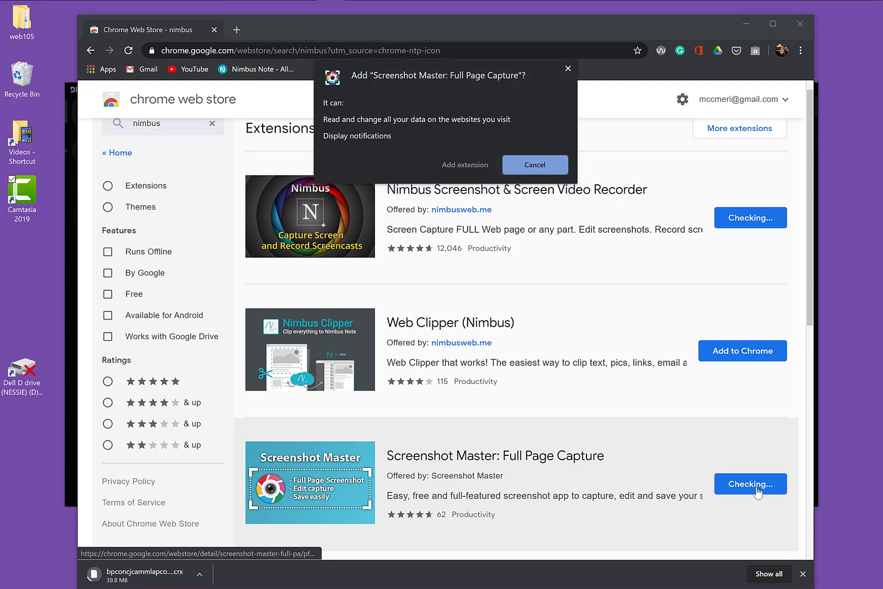
click(455, 165)
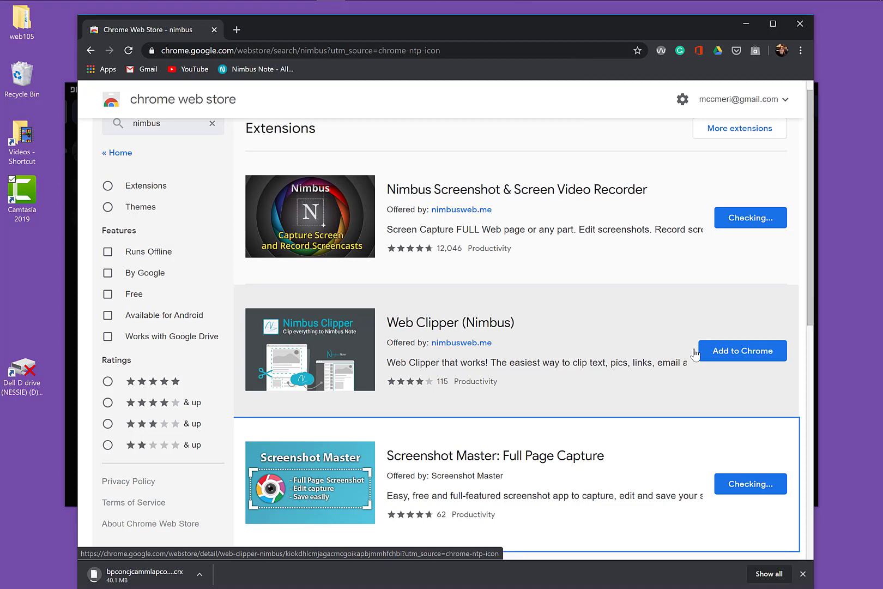
click(711, 355)
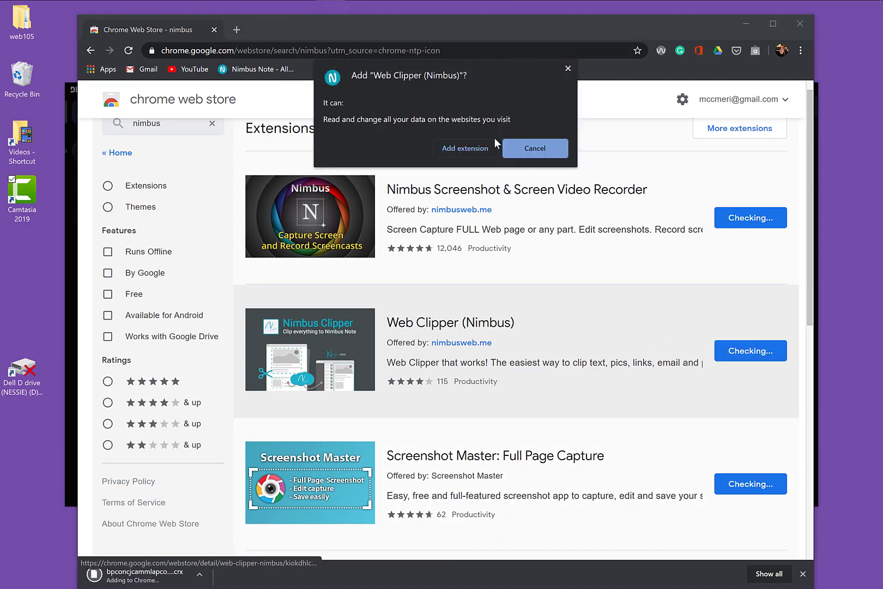
click(465, 148)
scroll(516, 300, down, 2)
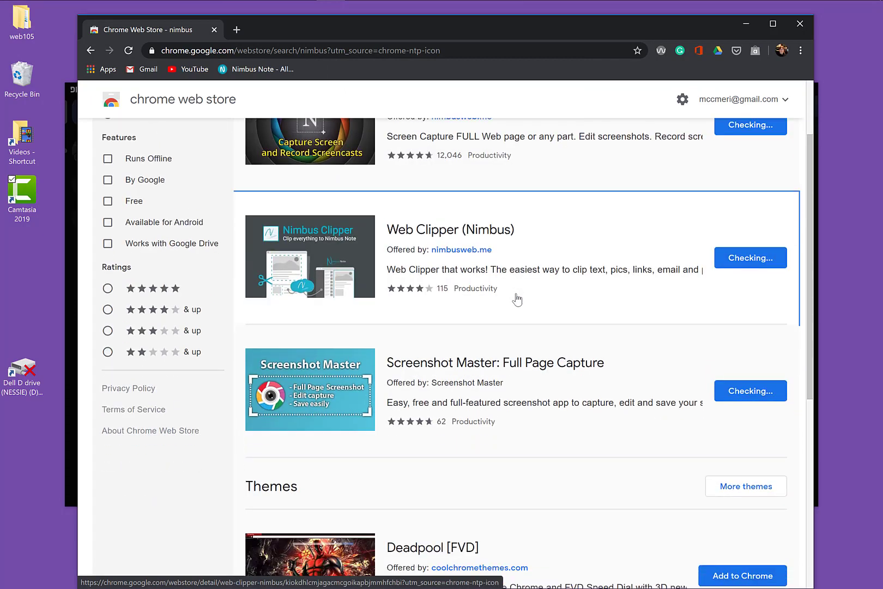
scroll(518, 300, up, 2)
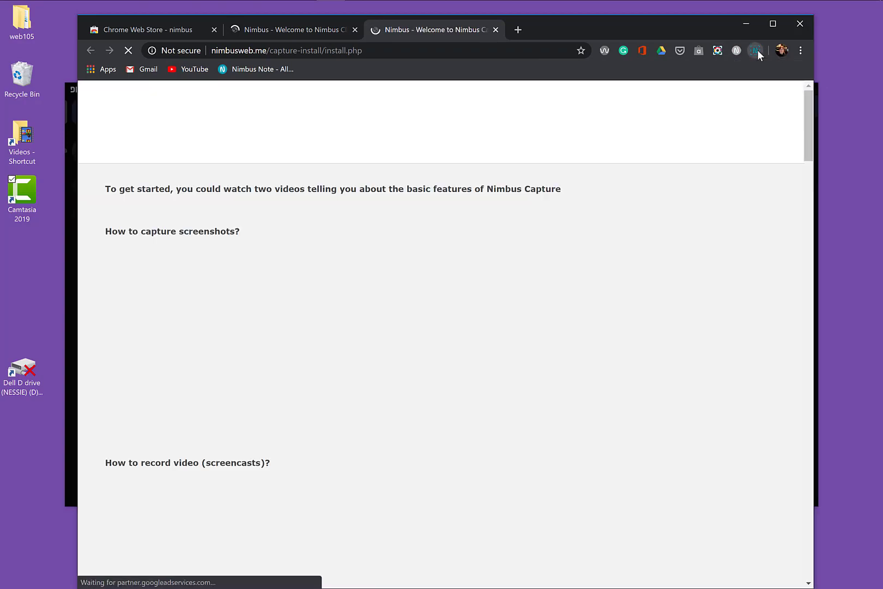
Step: Show the Nimbus Capture menu of capture modes from the toolbar icon
click(756, 50)
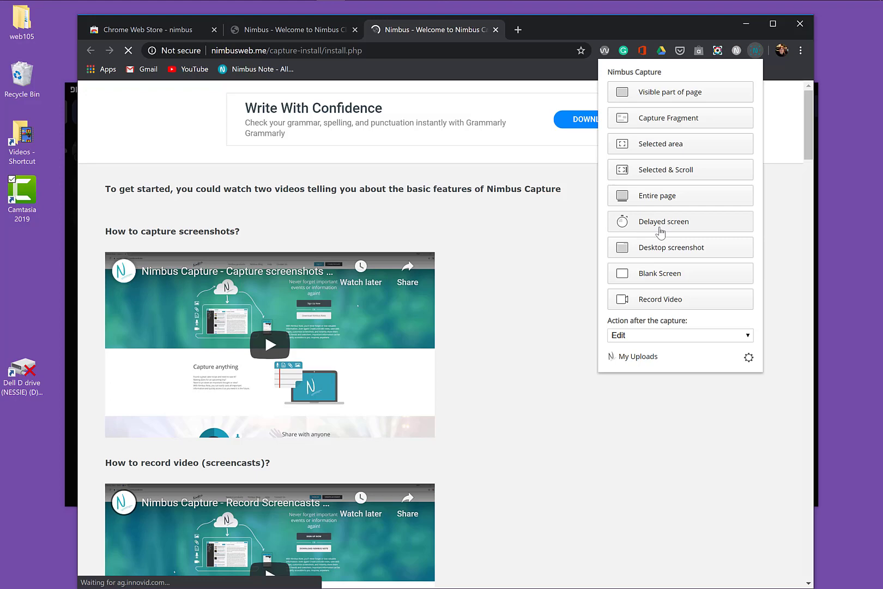
Step: Capture a selected area around the first tutorial video with Nimbus, ready to save as PNG
click(676, 120)
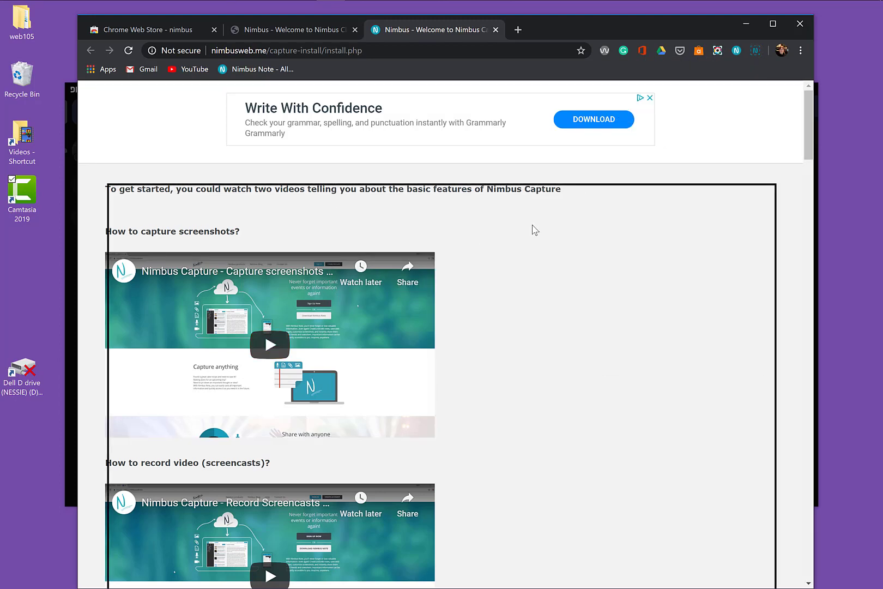
click(754, 51)
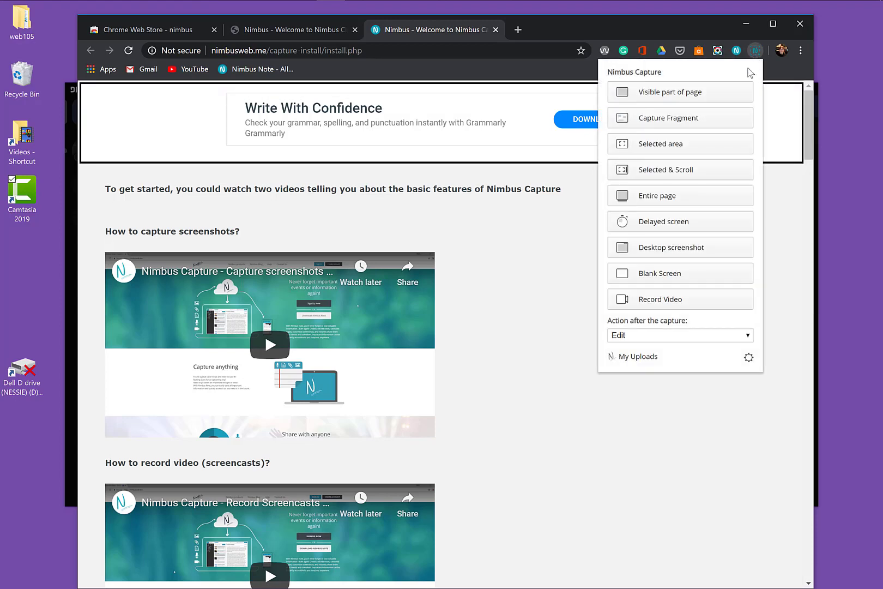
click(705, 145)
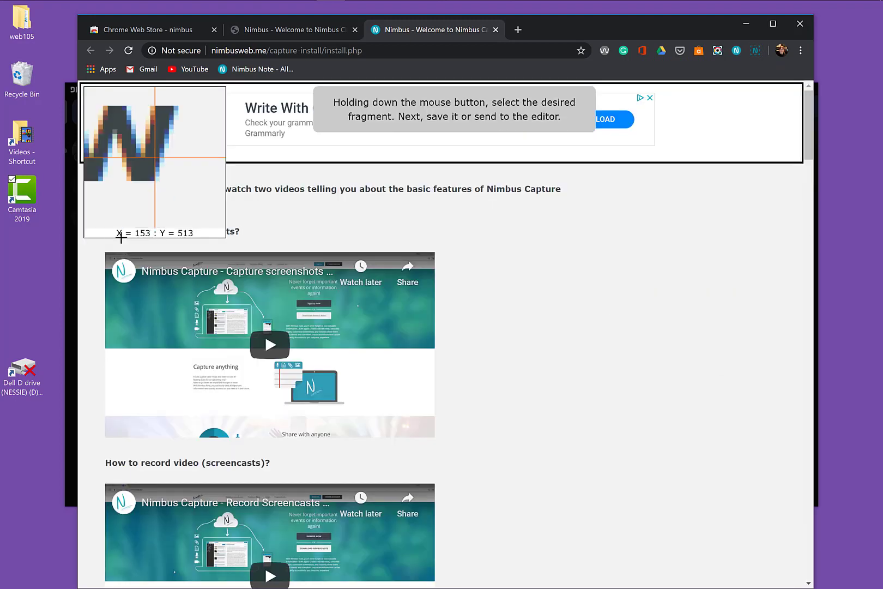
drag(102, 248, 513, 514)
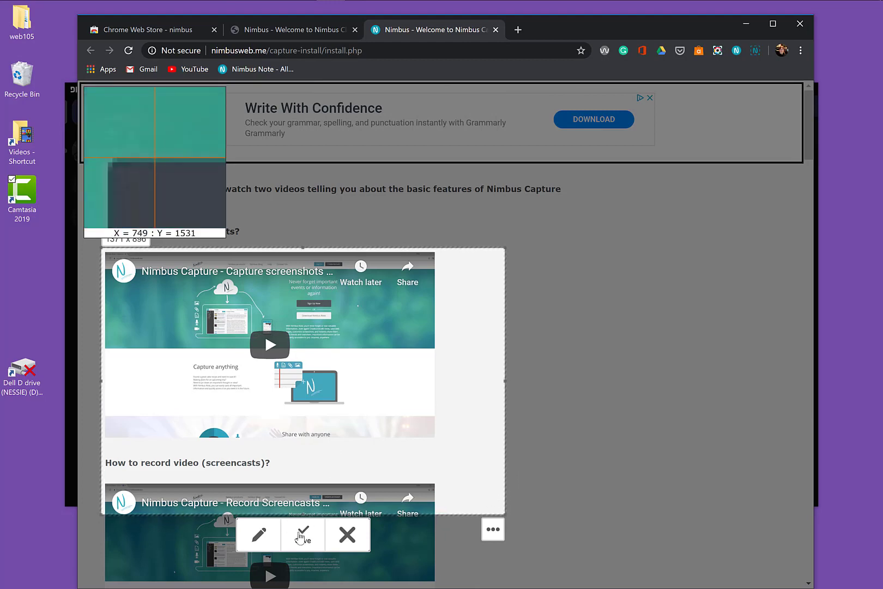
scroll(302, 537, down, 1)
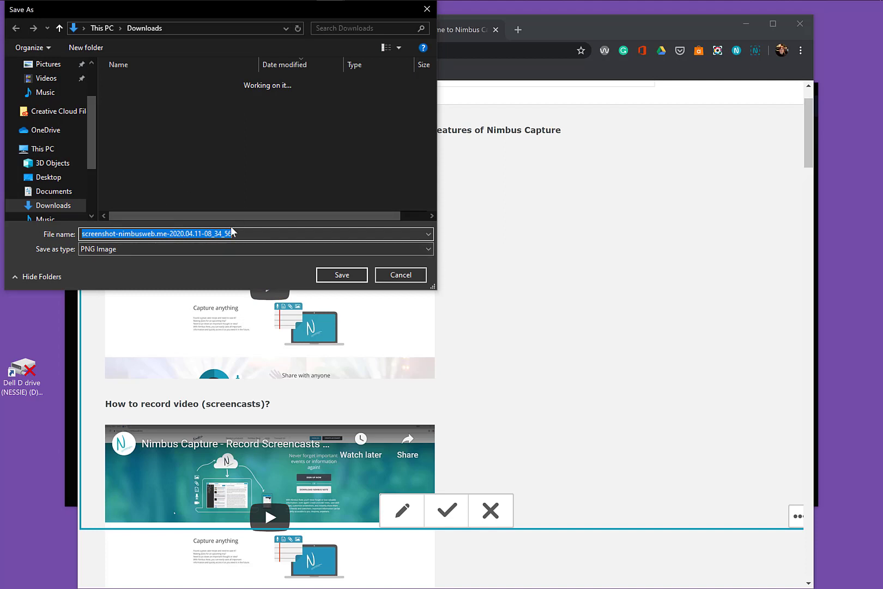
Step: Save the capture to Downloads as nimbus.png
text(nimbus)
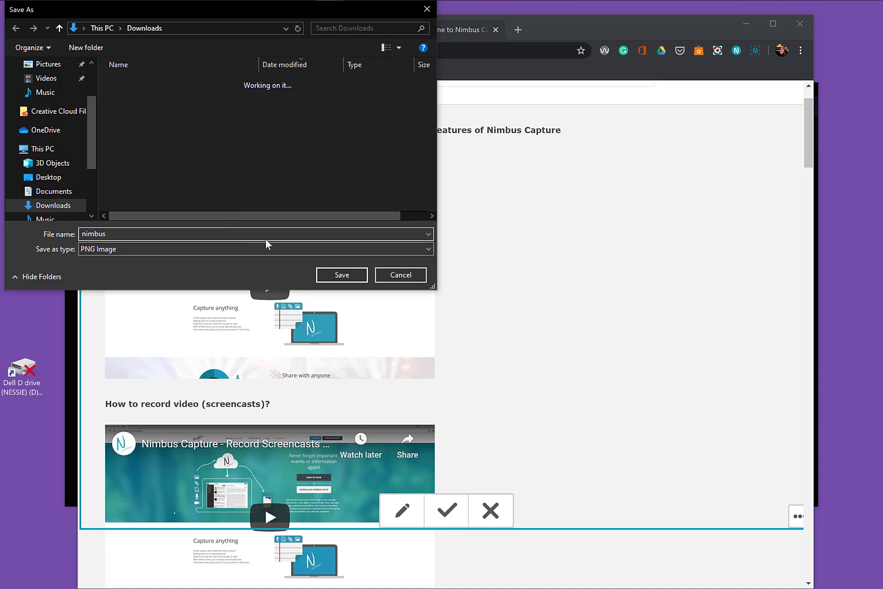
click(327, 277)
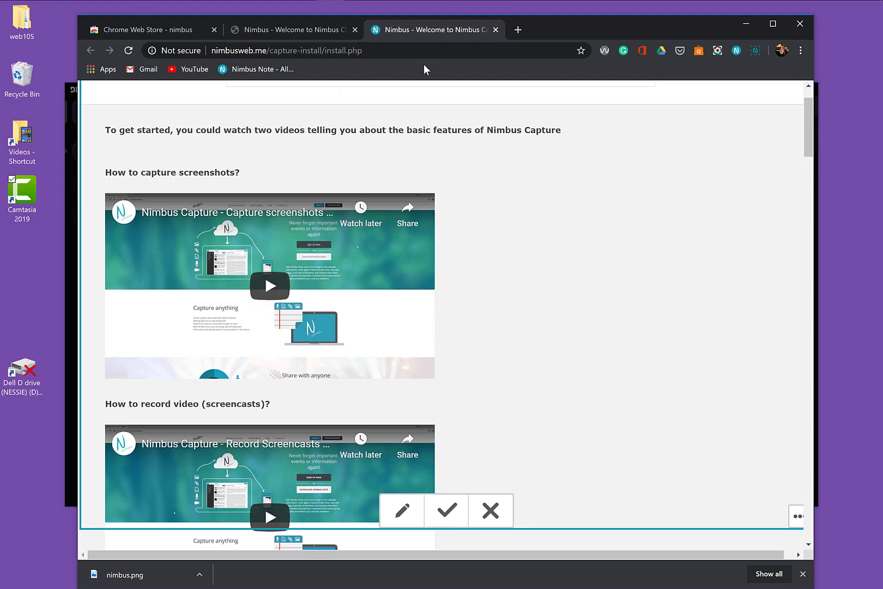
key(Escape)
click(661, 52)
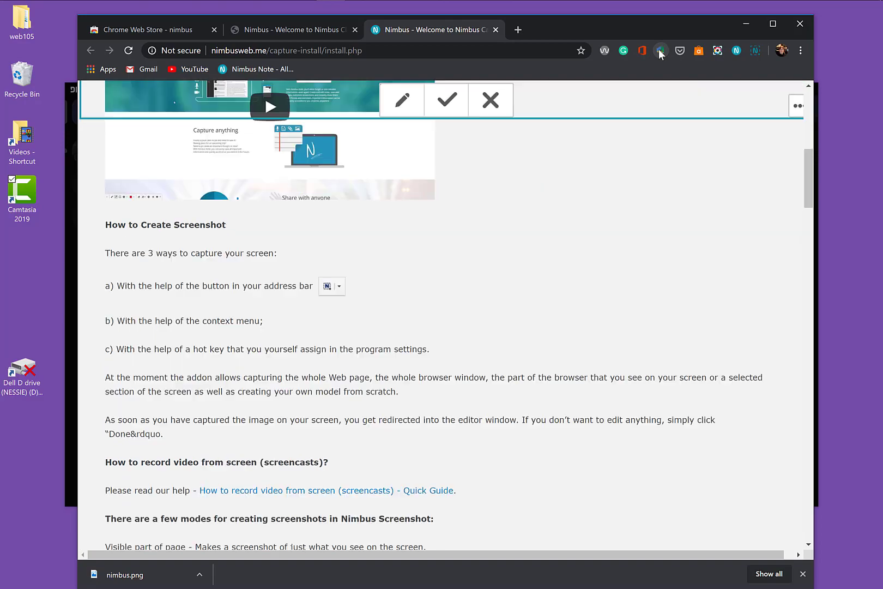
scroll(586, 123, down, 15)
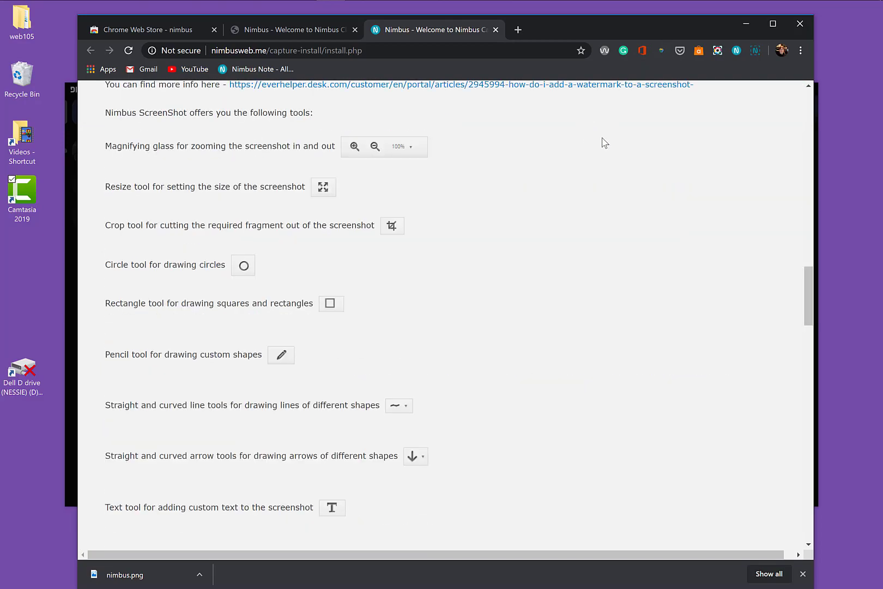
scroll(601, 141, down, 20)
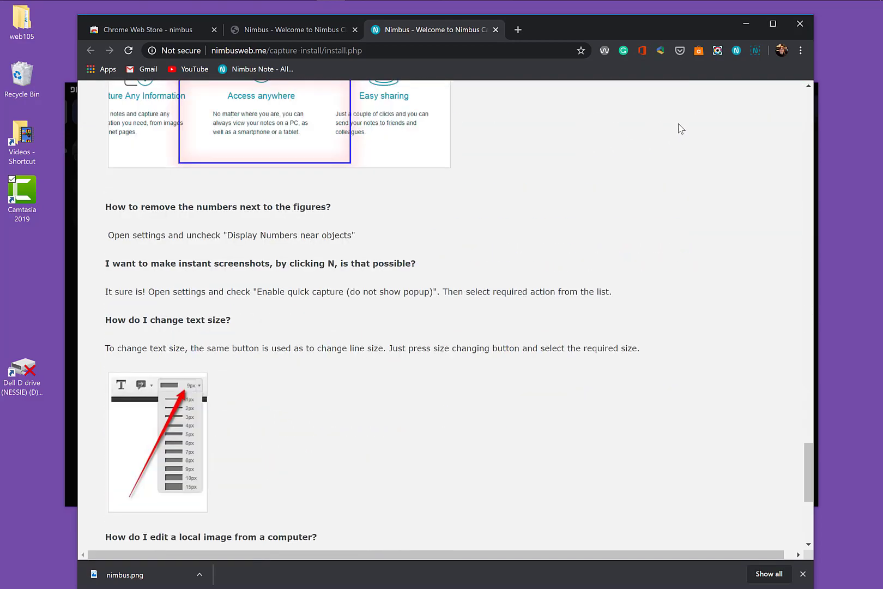
scroll(691, 139, down, 5)
scroll(690, 138, up, 2)
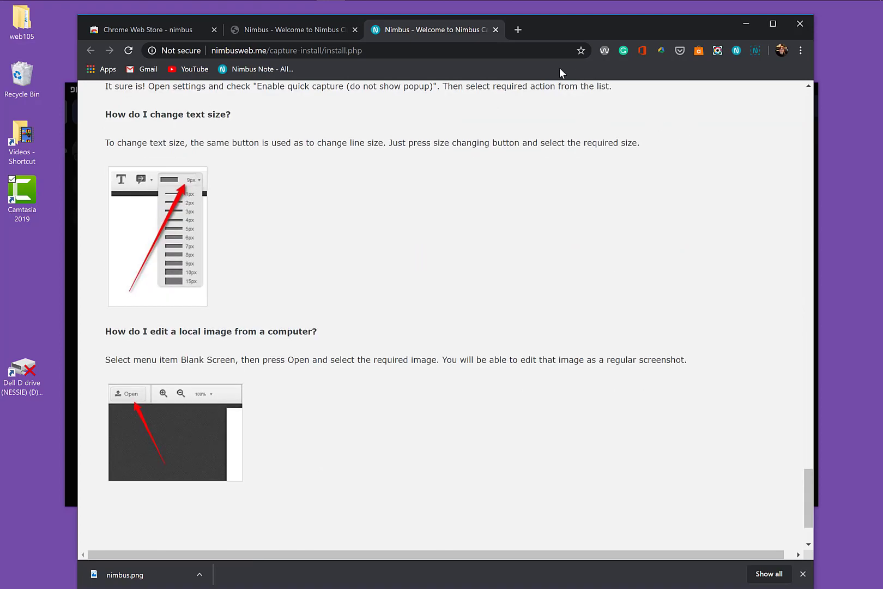
Step: Close the extra Nimbus tab and authorize Save to Google Drive with the Google account
click(496, 30)
click(661, 50)
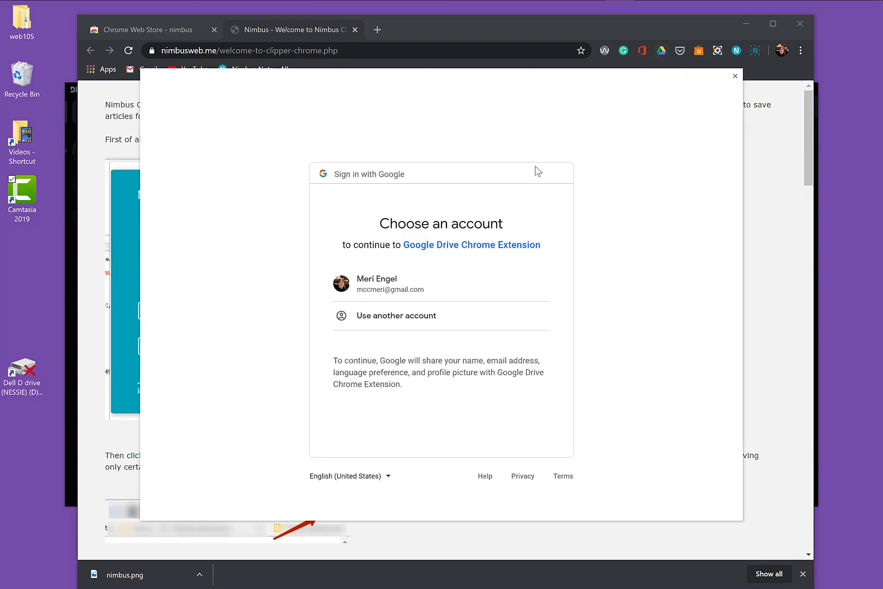
click(441, 282)
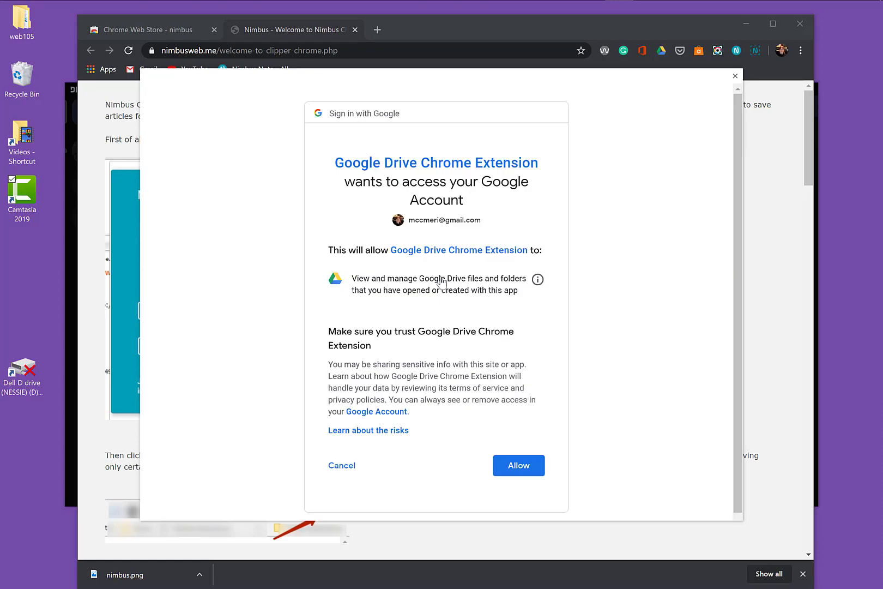
click(517, 466)
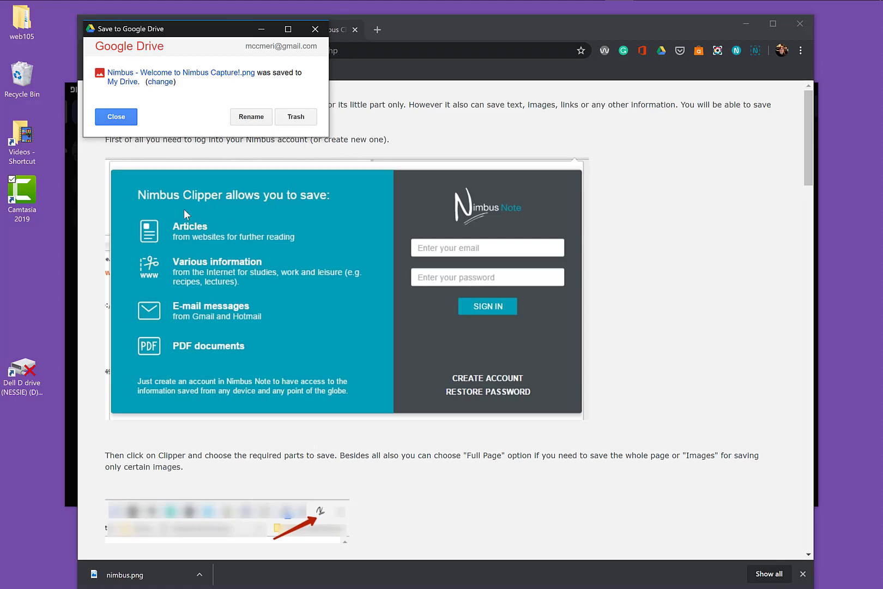
Step: Save the Nimbus - Welcome to Nimbus Clipper! page image to My Drive, dismissing each confirmation
click(136, 125)
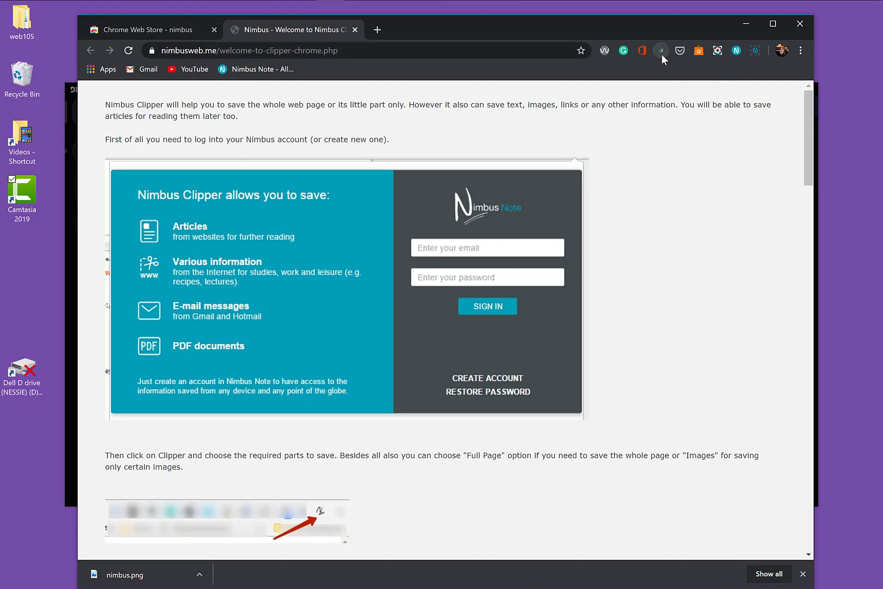
key(Page_Down)
key(Page_Down)
key(Page_Down)
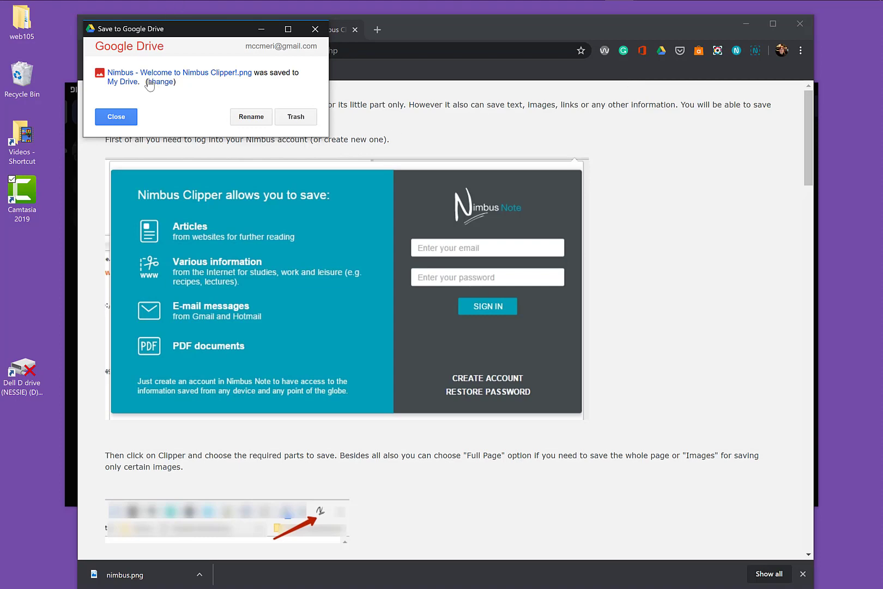
click(117, 117)
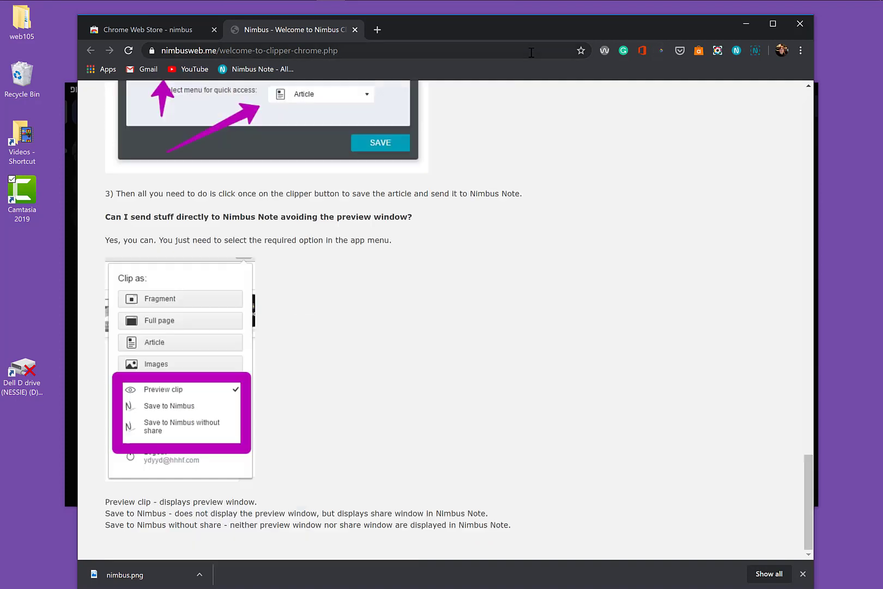
click(531, 53)
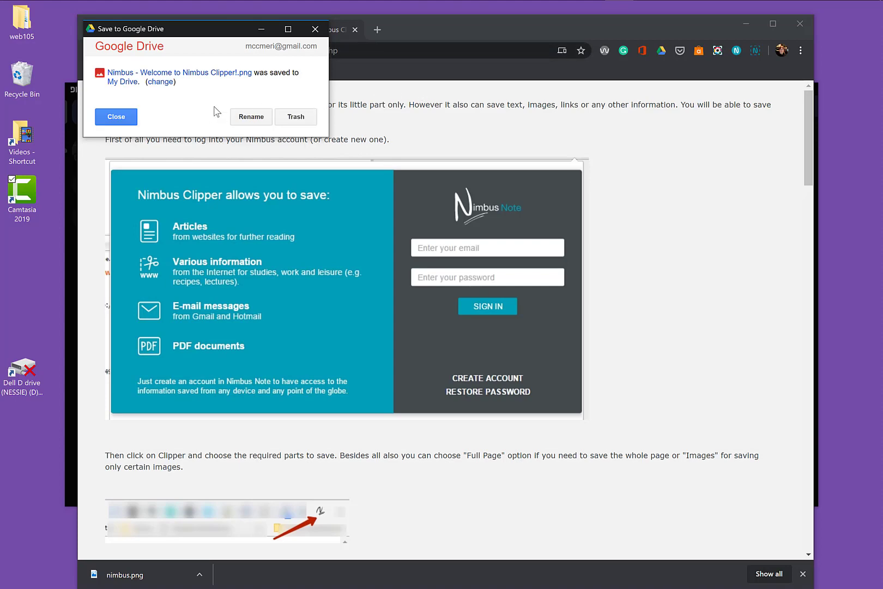
click(116, 116)
click(253, 50)
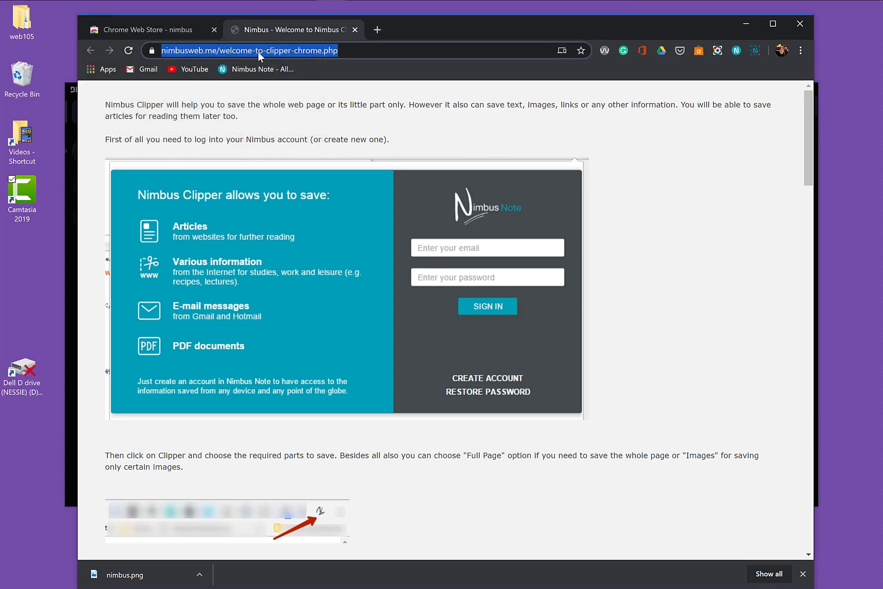
Step: Search for 'google drive' and open My Drive at drive.google.com
text(google driv)
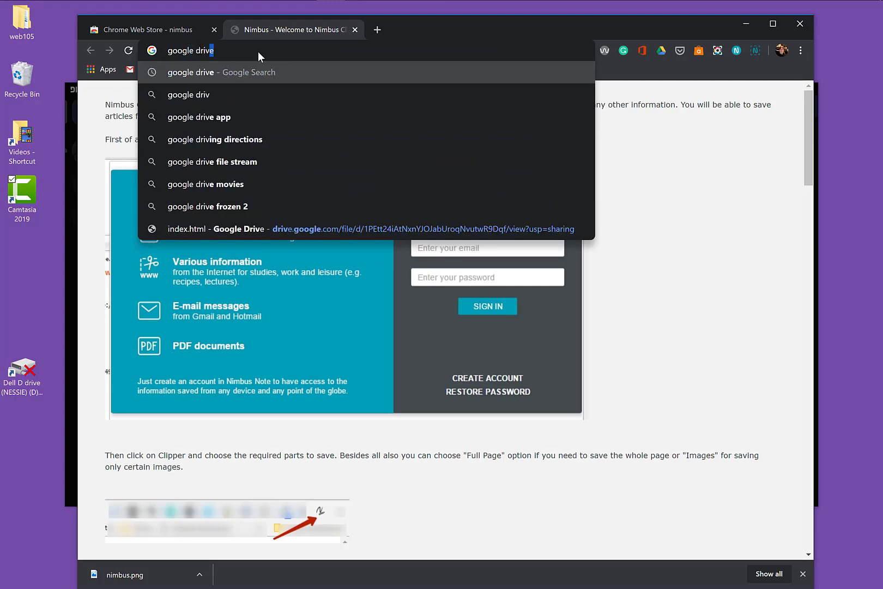
key(Return)
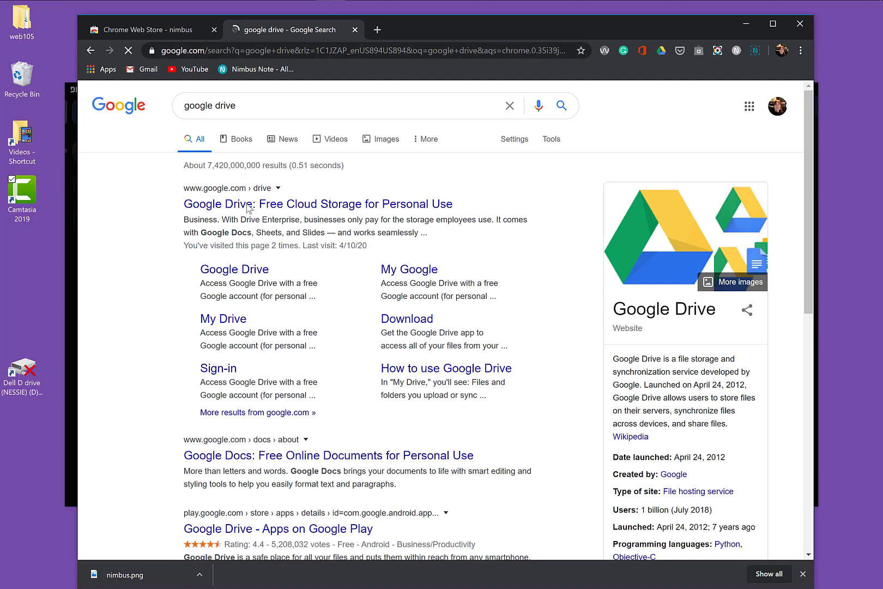
click(248, 204)
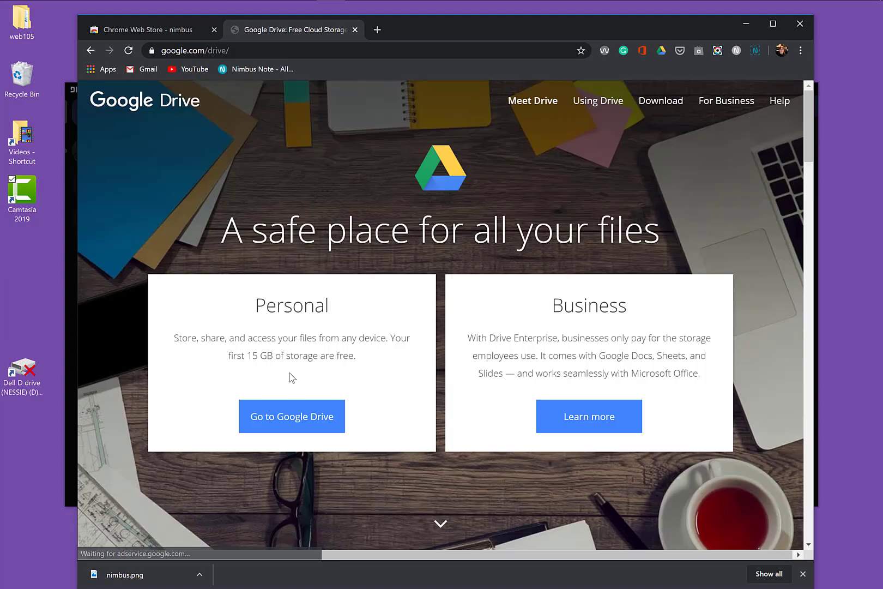
click(293, 416)
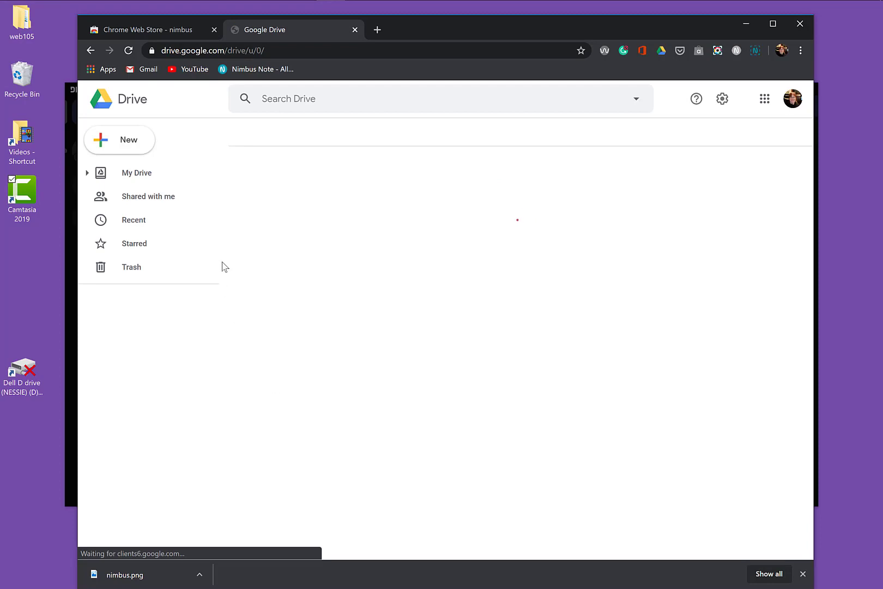
Step: Create a new Google Docs document from Drive's New menu and turn on Grammarly
click(124, 147)
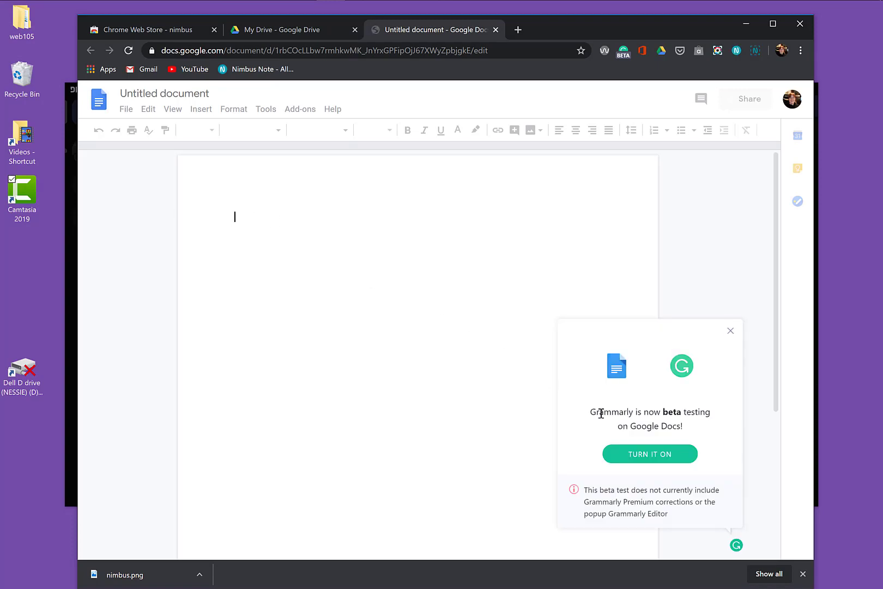
click(658, 457)
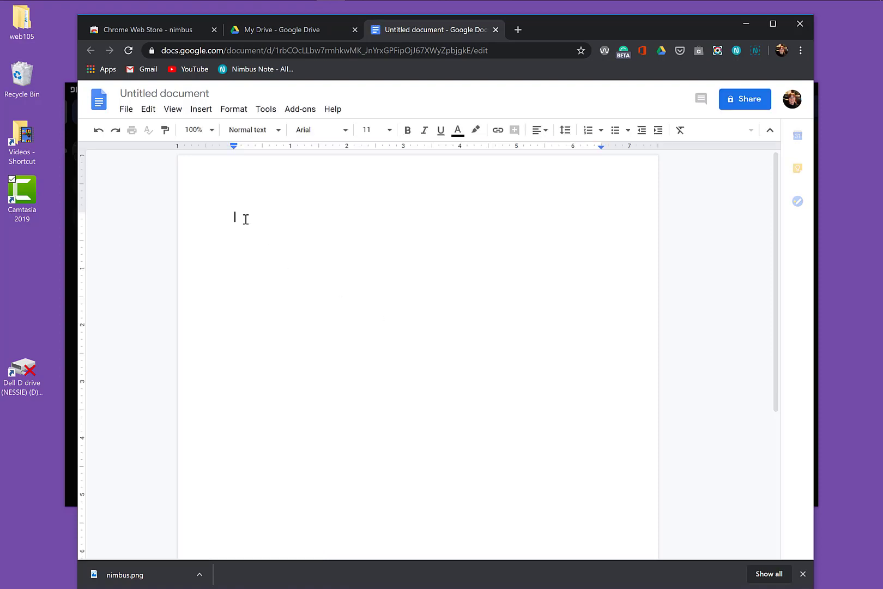
Step: Type 'Nimbus' and upload nimbus.png from Downloads as an image below it
text(Nimbus)
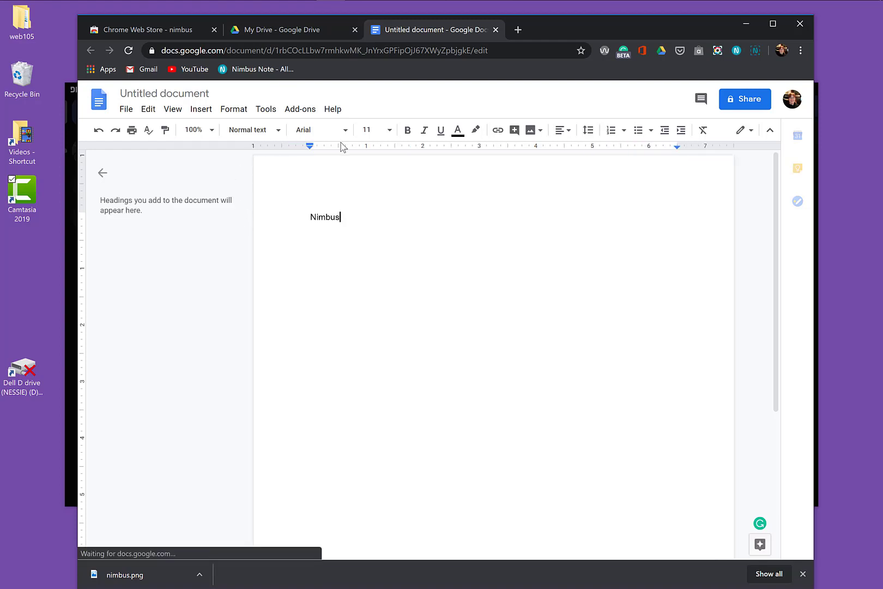
click(531, 132)
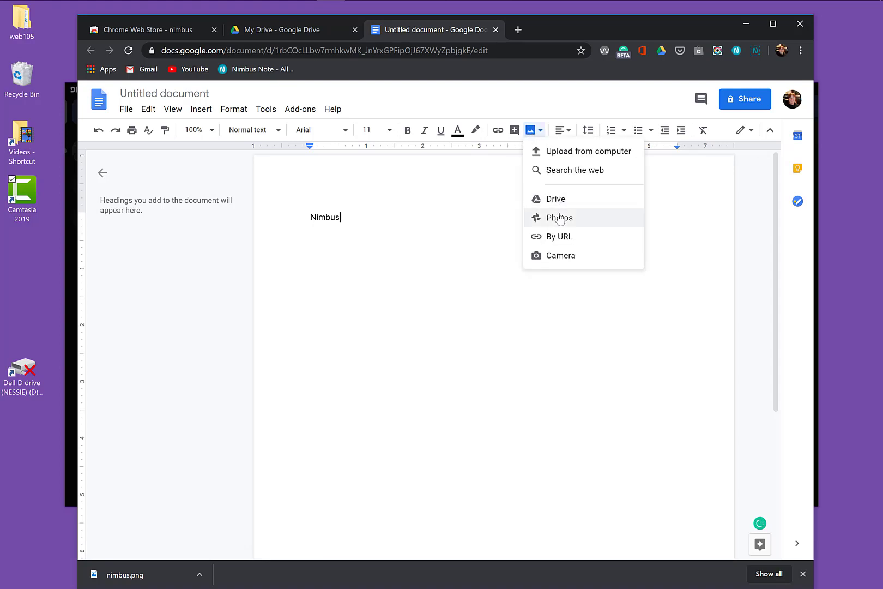
click(566, 152)
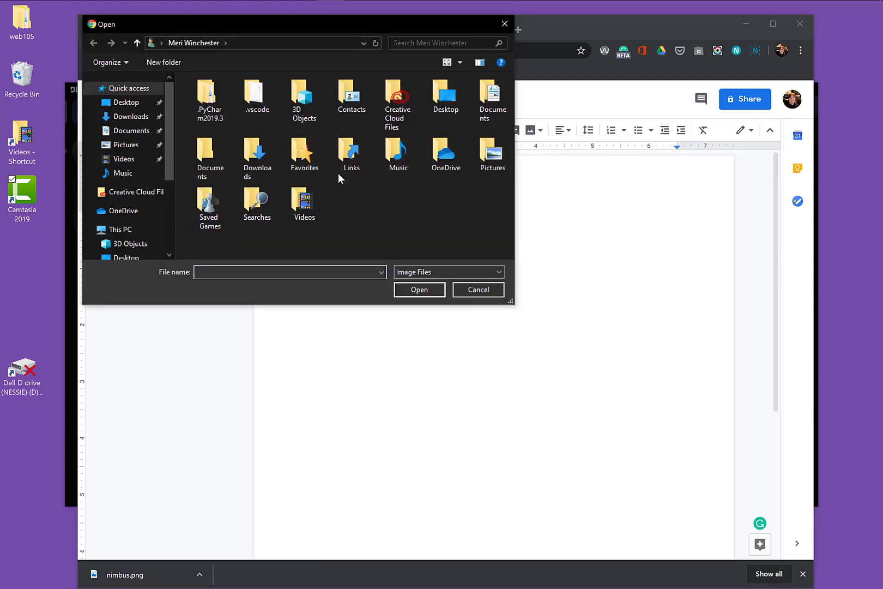
click(153, 122)
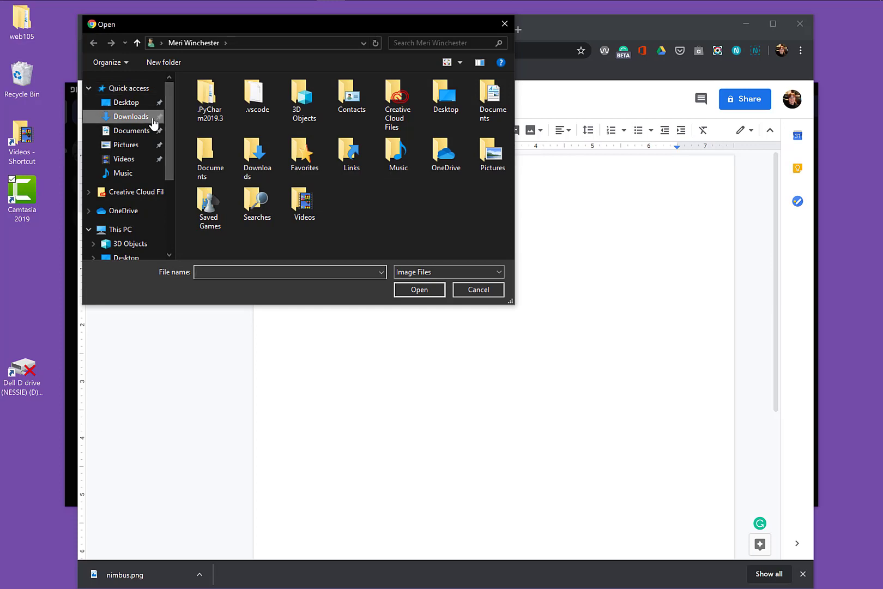
click(227, 115)
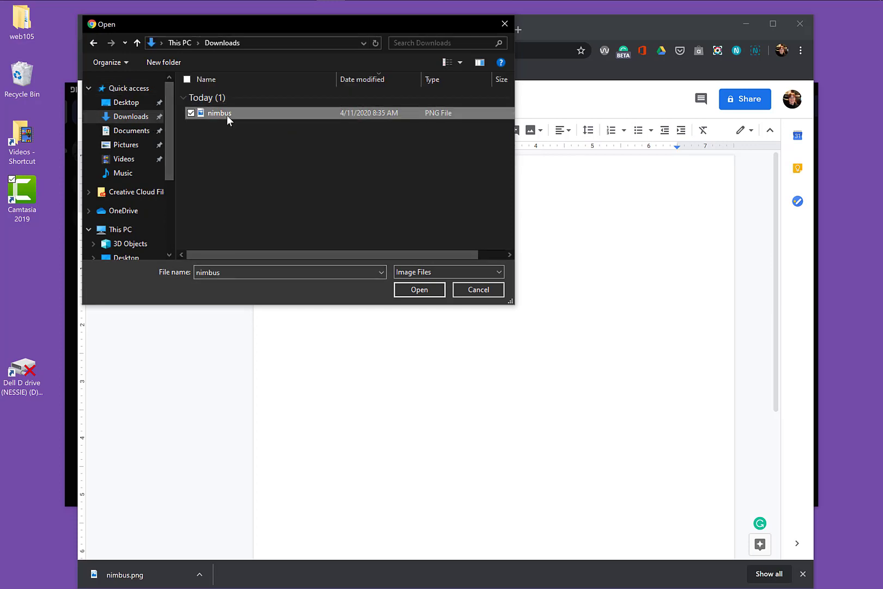
click(419, 289)
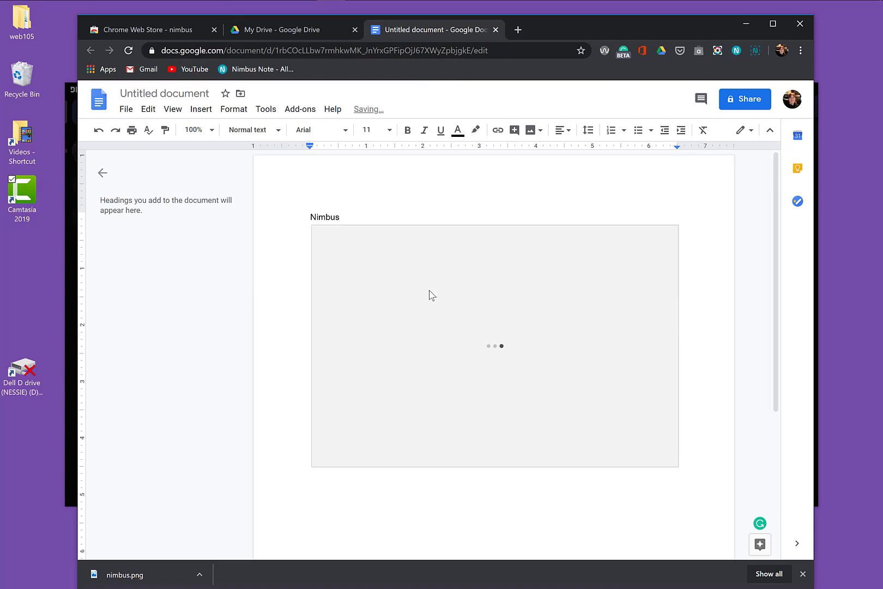